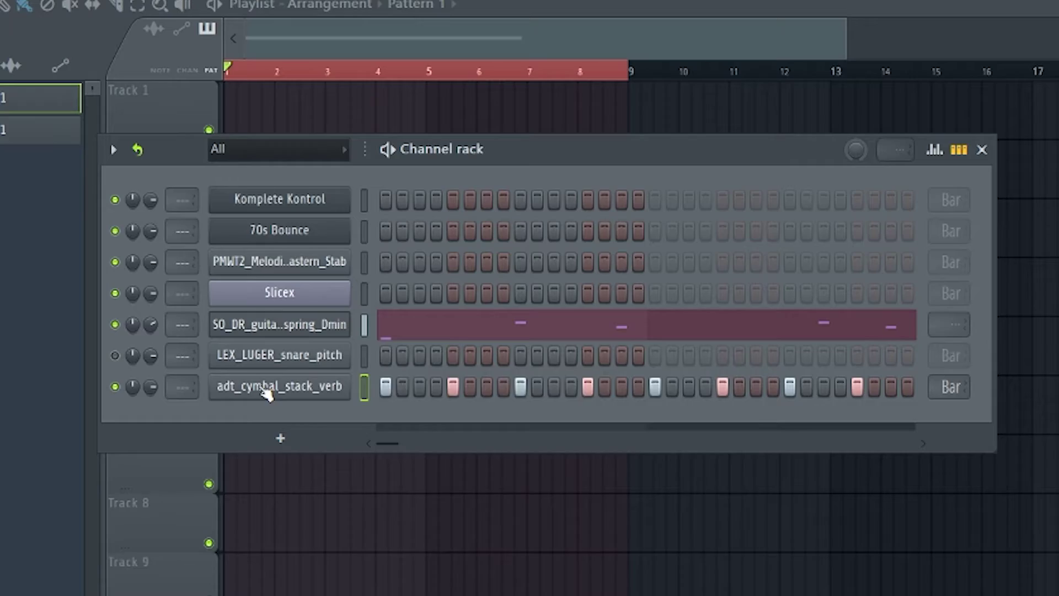
- Apply Fill each 2 steps to the adt_cymbal_stack_verb cymbal channel
right_click(273, 387)
left_click(616, 444)
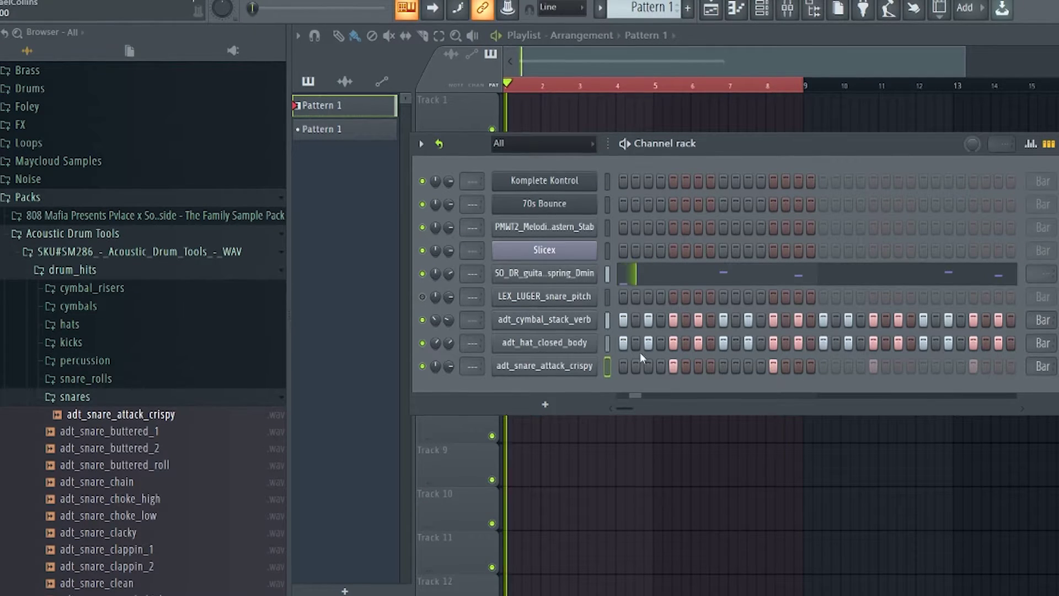
- Show the snare sample's channel settings on its miscellaneous page
left_click(543, 367)
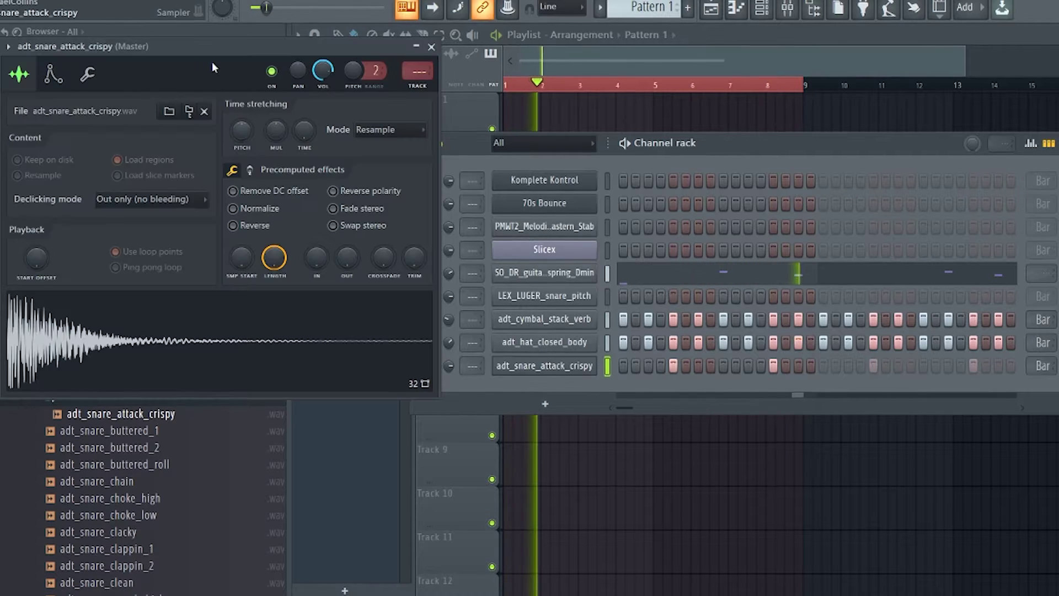
left_click(89, 76)
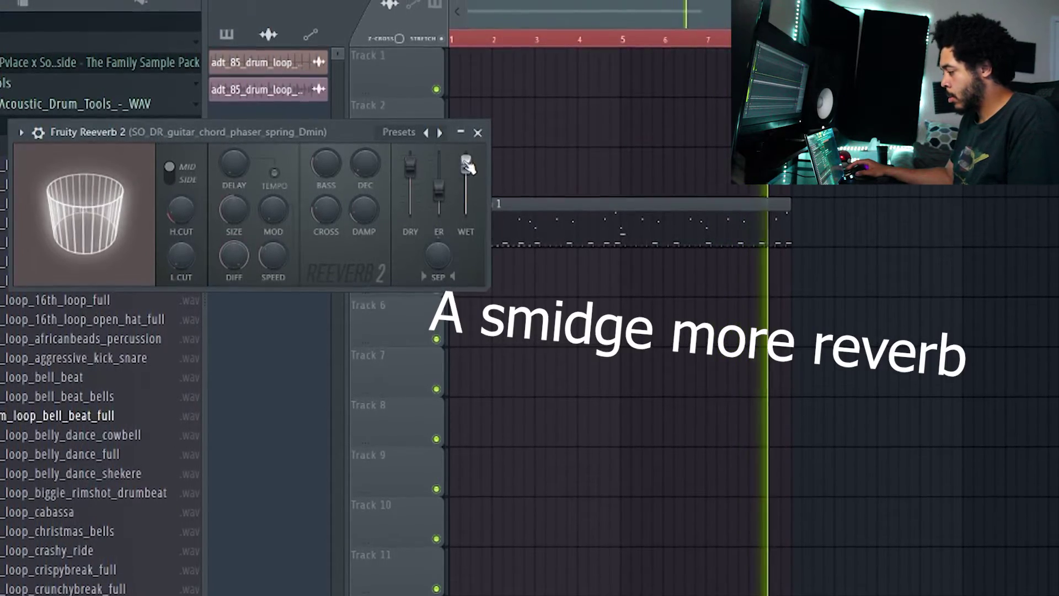
- Play the beat, enlarge Fruity Reeverb 2's room size, and place a first C5 kick note
right_click(416, 172)
left_click(469, 173)
key("space")
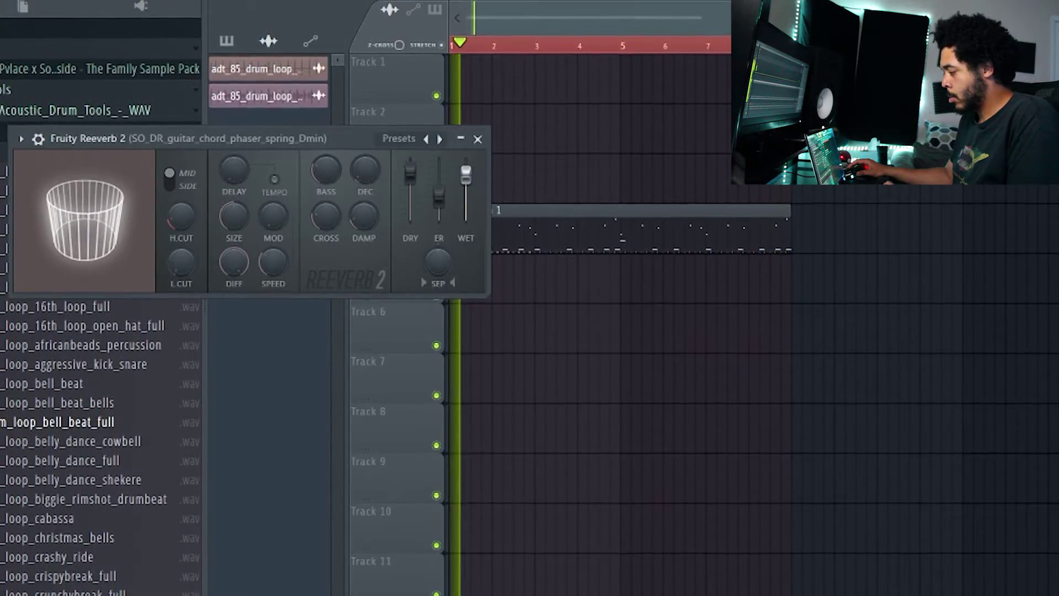
left_click_drag(233, 223, 234, 217)
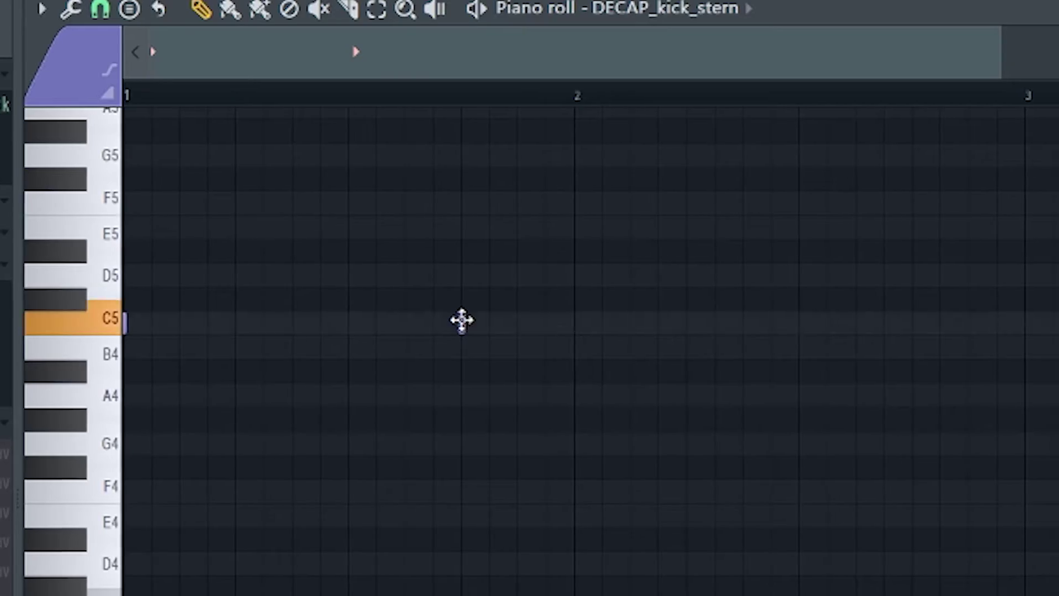
left_click(447, 320)
key("space")
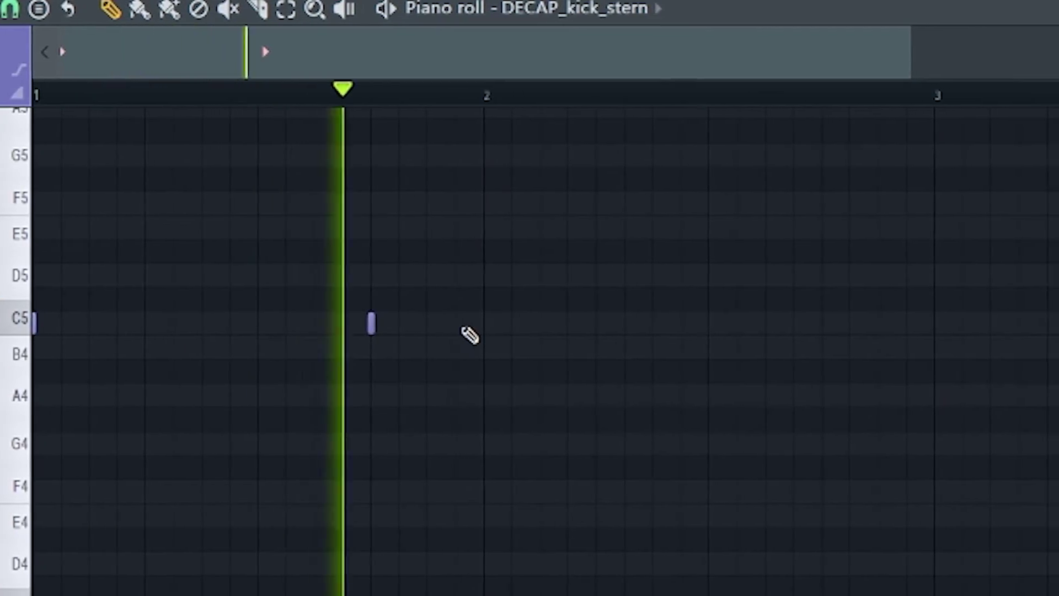
- Add three more C5 kick notes and high-pass the Cellos Staccato EQ at about 301 Hz
left_click(556, 333)
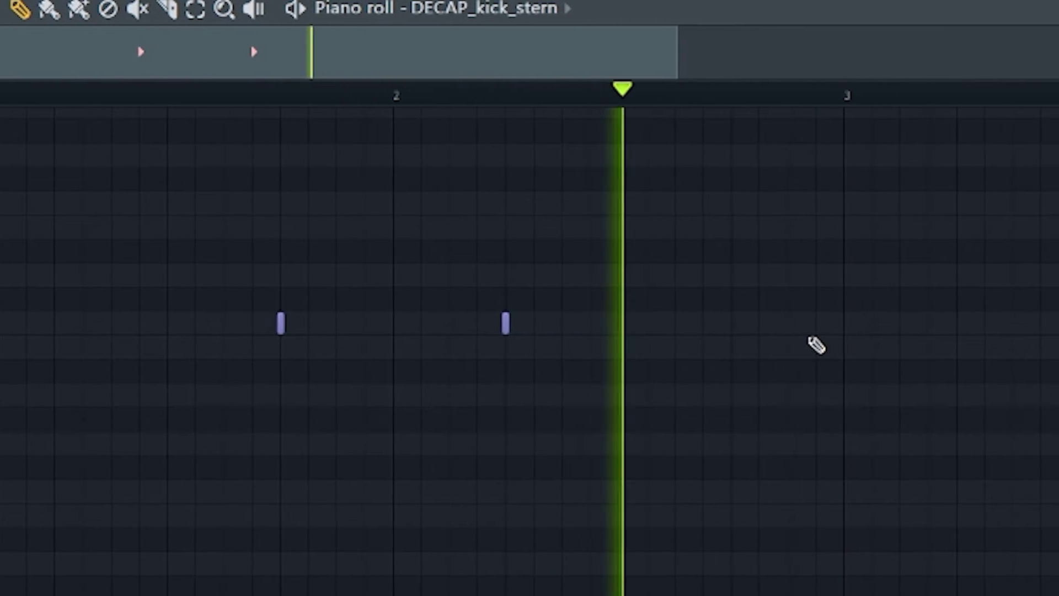
left_click(800, 323)
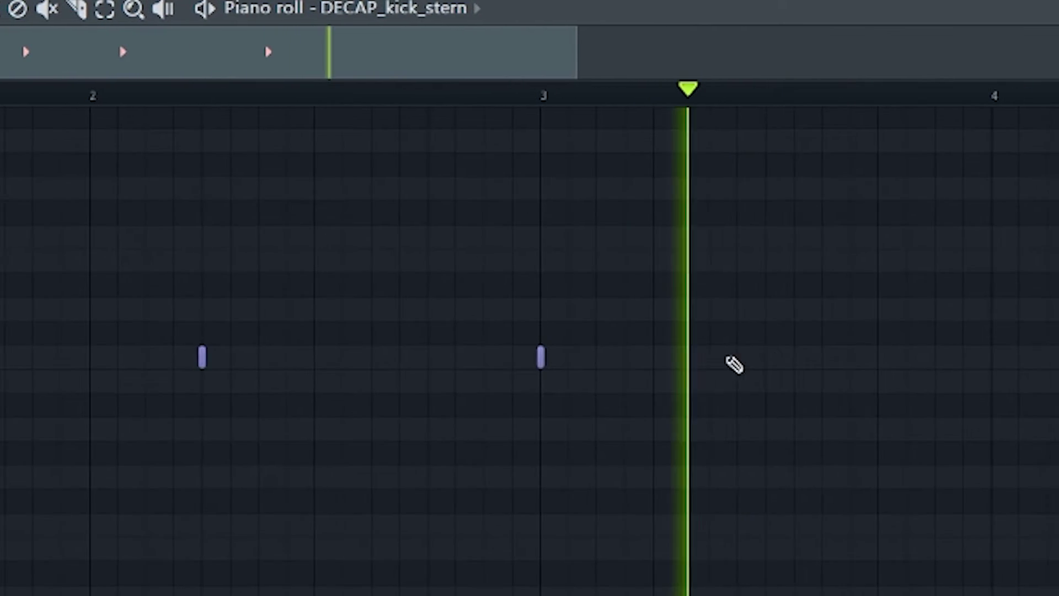
left_click(935, 358)
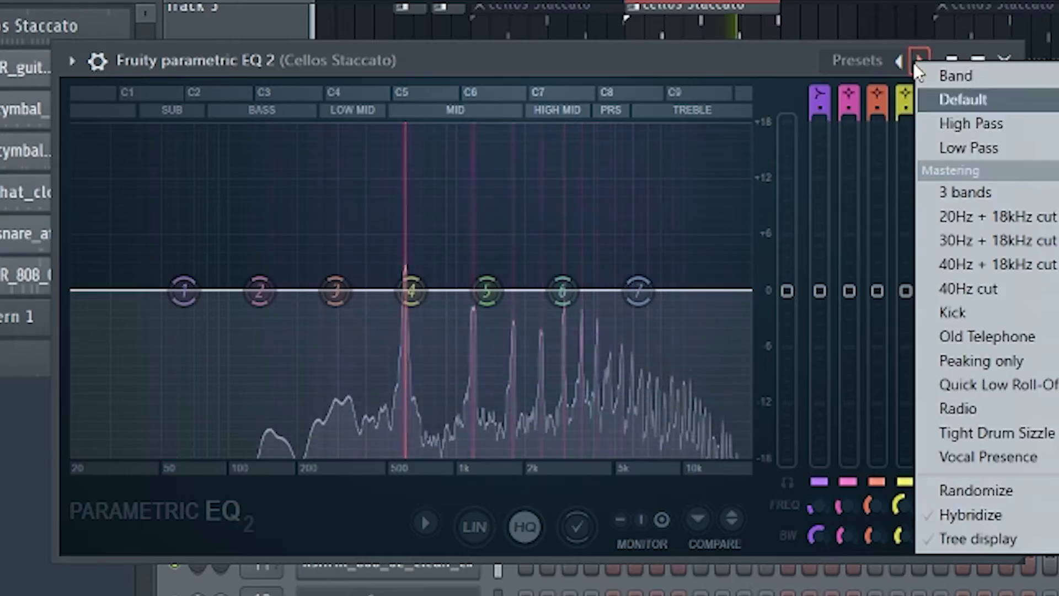
left_click(971, 135)
left_click_drag(177, 321, 329, 321)
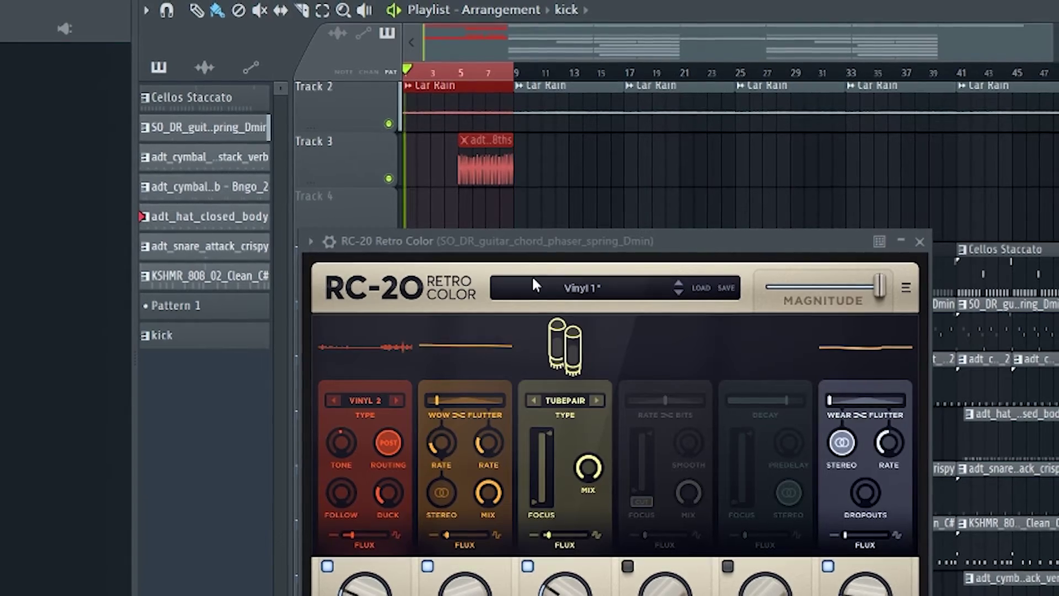
- Narrow RC-20's Cut filter range and raise its Wobble amount on the guitar chord
left_click_drag(687, 246, 654, 66)
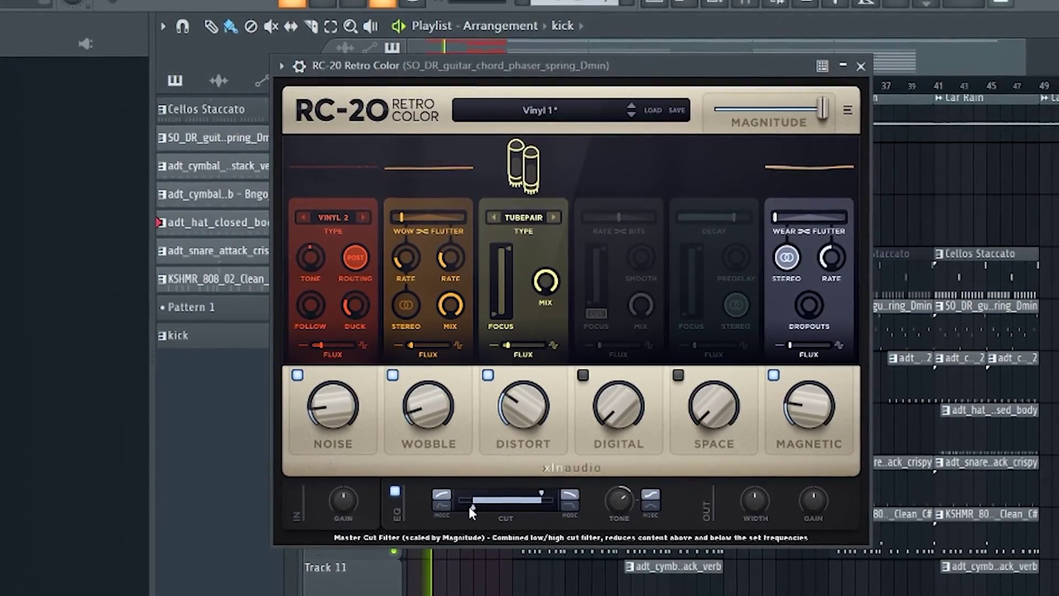
mouse_move(470, 505)
left_mouse_down()
mouse_move(491, 521)
mouse_move(501, 511)
left_mouse_up()
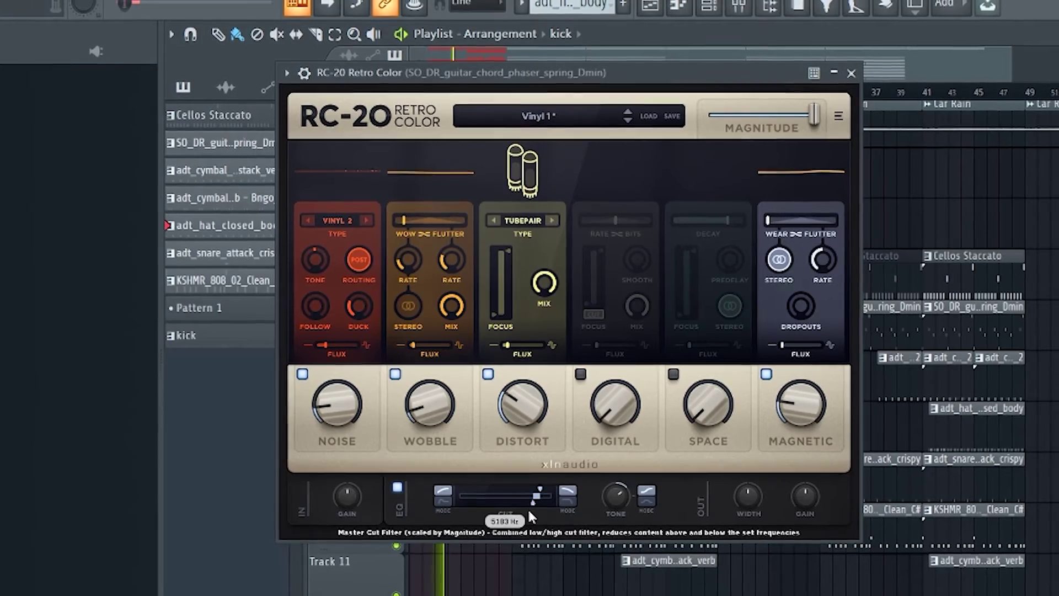
left_click_drag(502, 511, 488, 502)
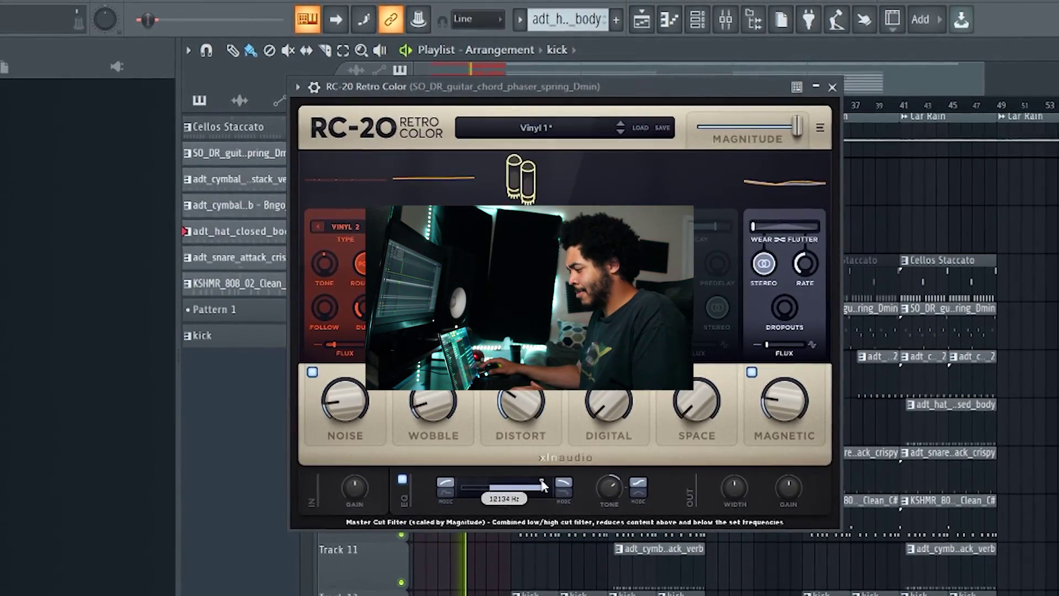
left_click_drag(422, 397, 420, 370)
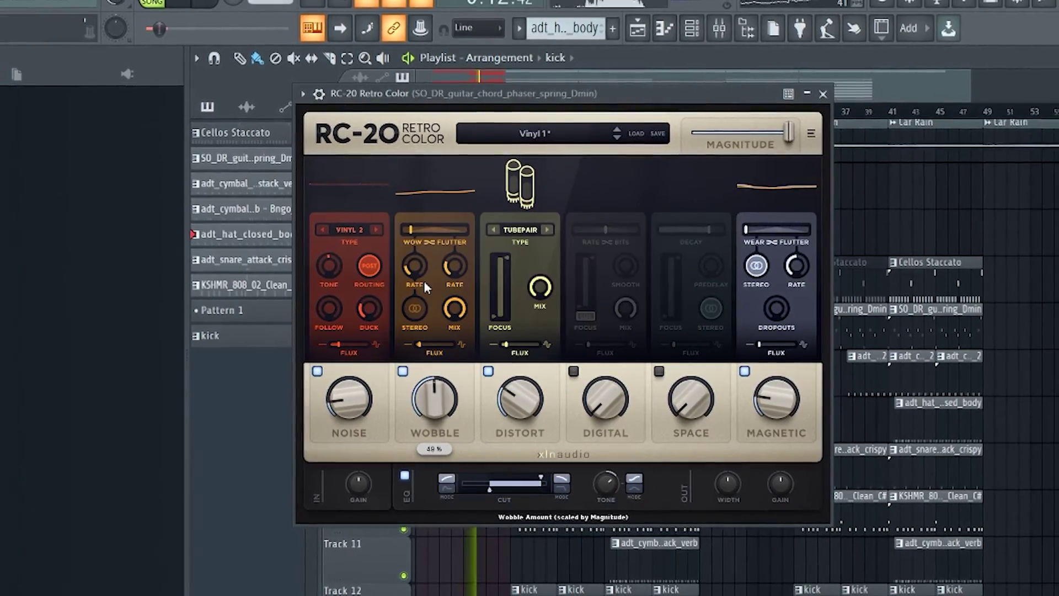